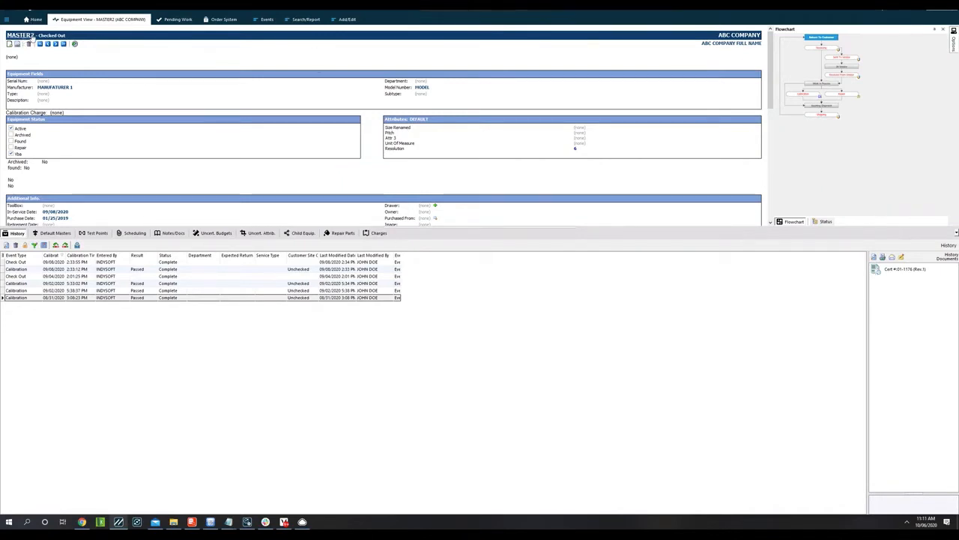
Step: Run forward traceability on MASTER2's 08/31/2020 calibration event for all traceable CALIBRATION events on or after it
click(34, 299)
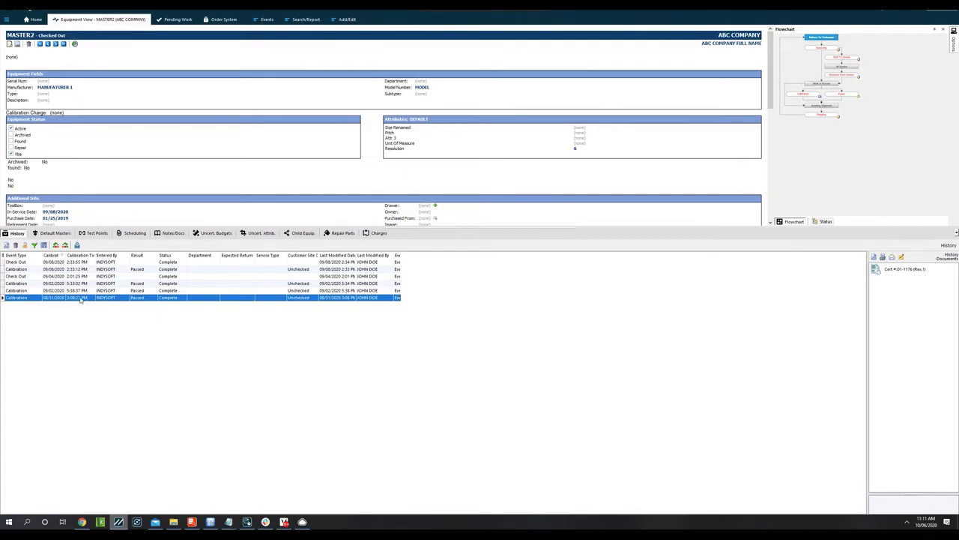
click(66, 246)
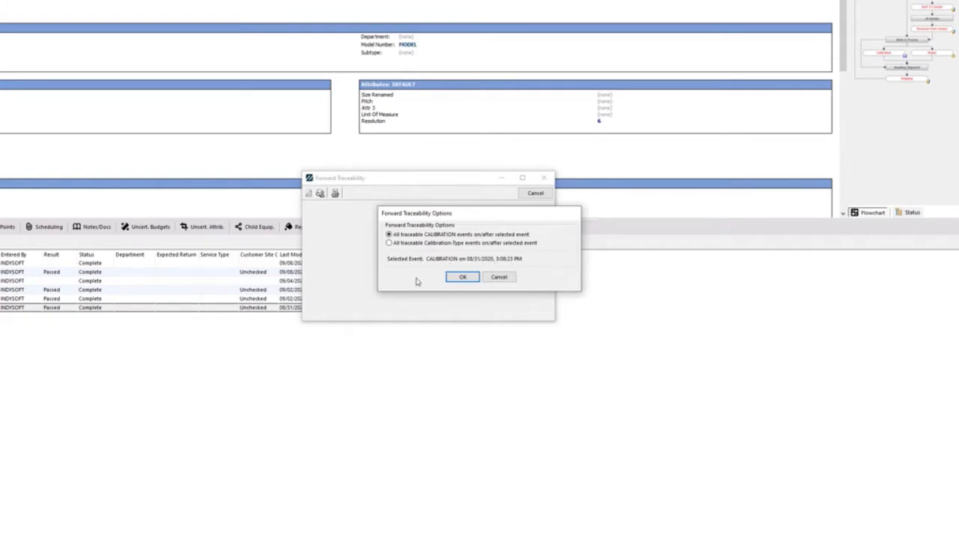
click(462, 277)
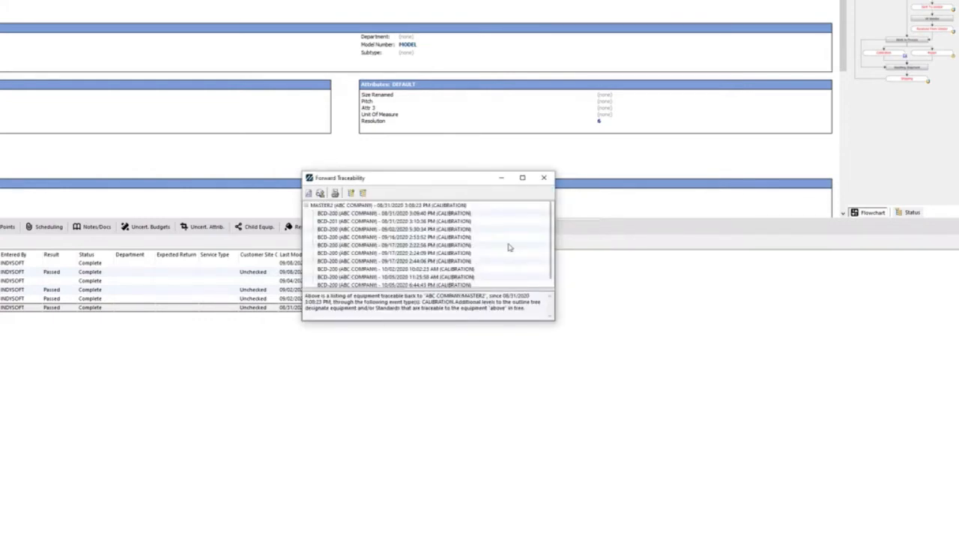
Step: Look through the traceable calibration events under MASTER2 and select the 09/02/2020 event of BCD-200
mouse_move(552, 219)
mouse_down()
mouse_move(553, 261)
mouse_move(552, 213)
mouse_up()
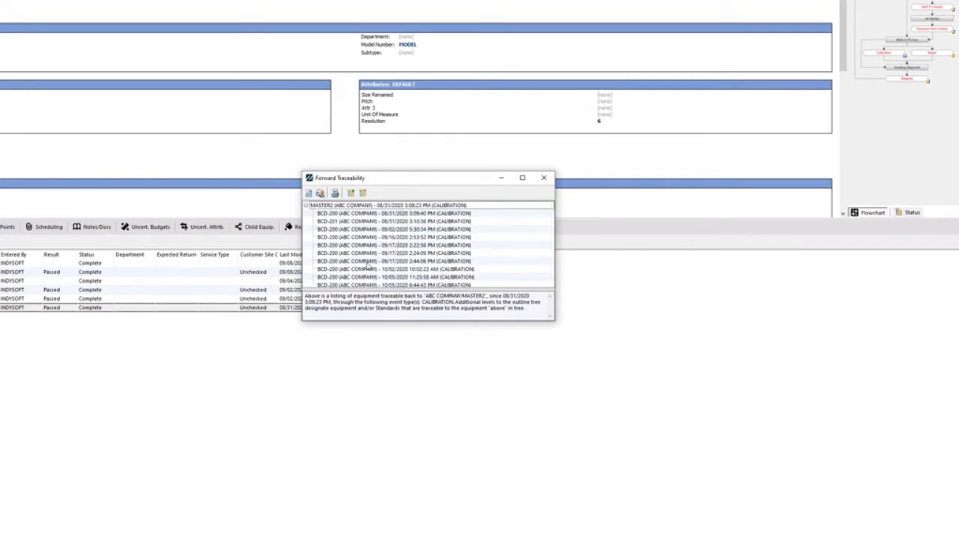
scroll(413, 246, down, 1)
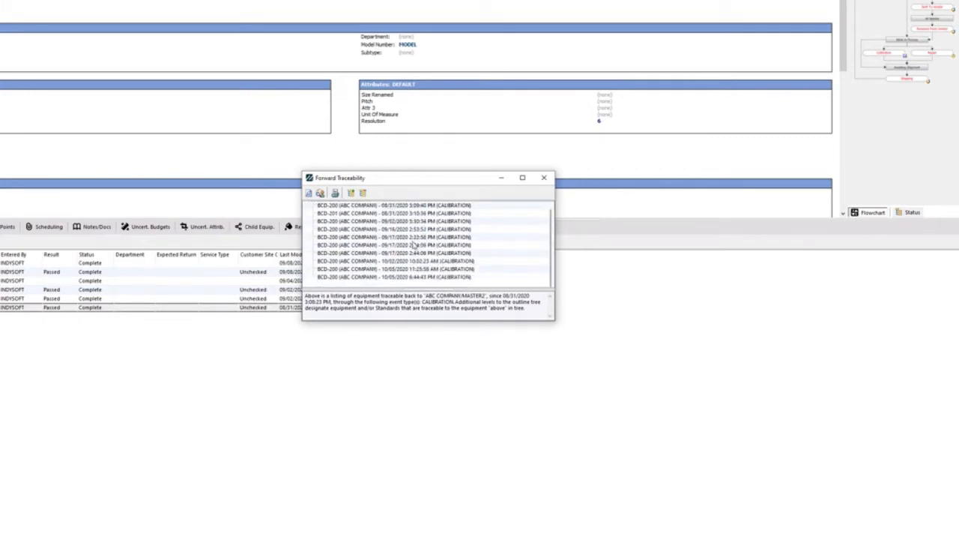
scroll(414, 245, up, 1)
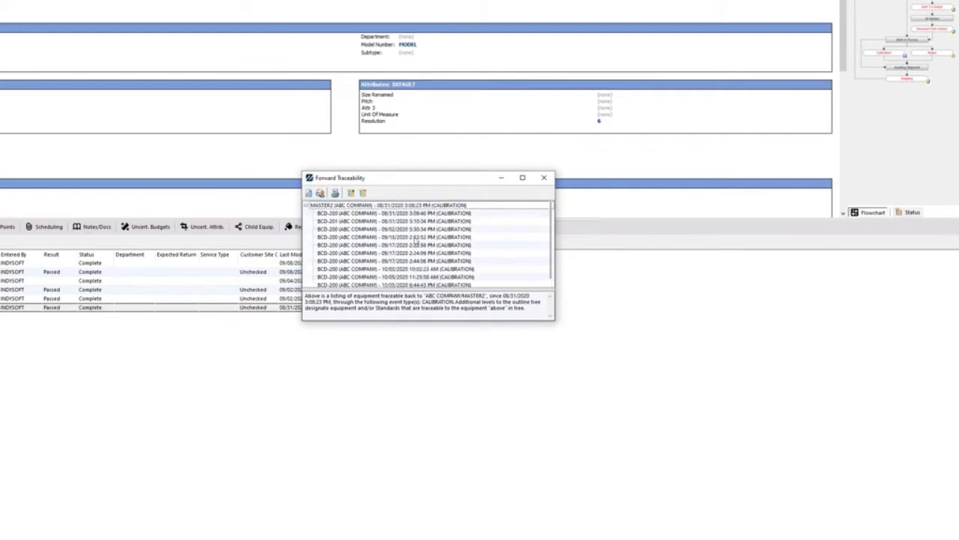
click(344, 230)
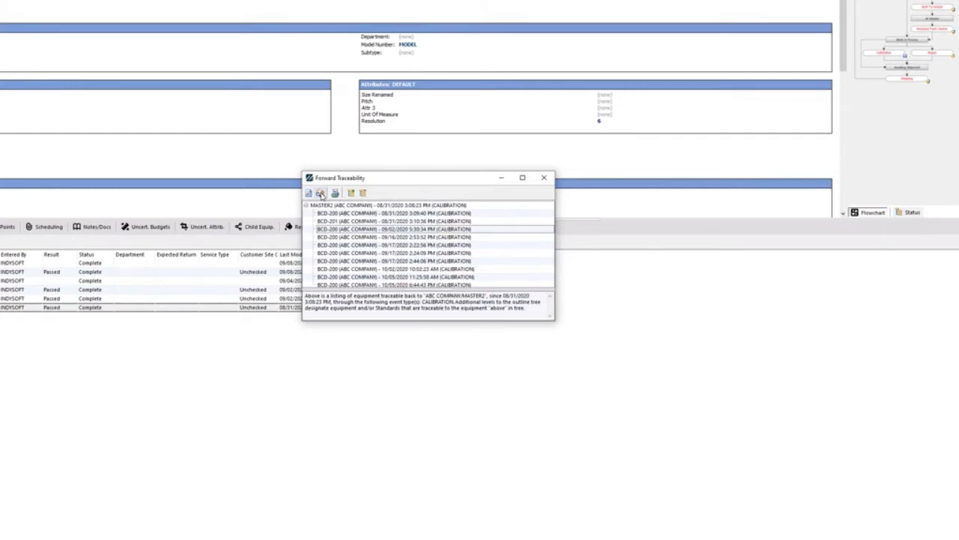
Step: Collapse the forward traceability tree to its MASTER2 root entry and close the traceability window
click(363, 194)
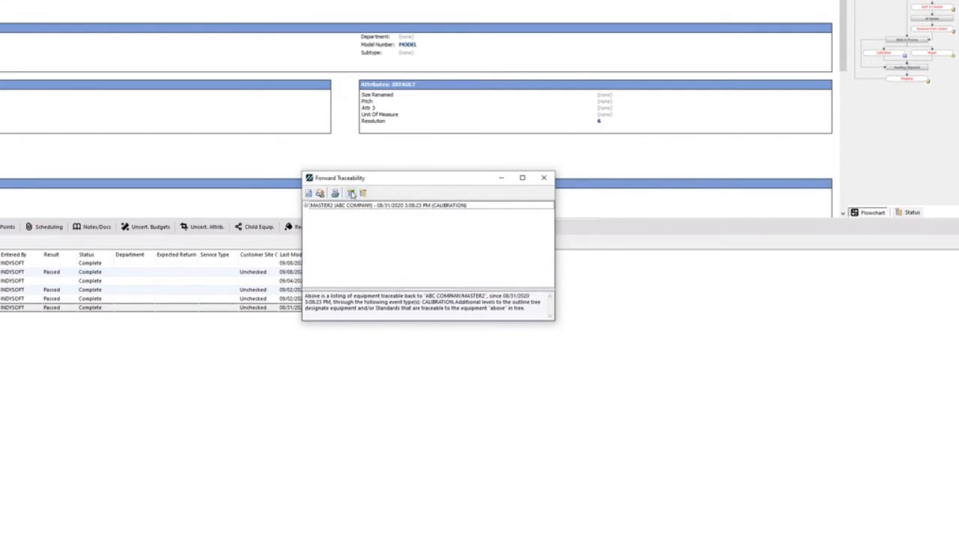
click(364, 193)
click(366, 193)
click(544, 180)
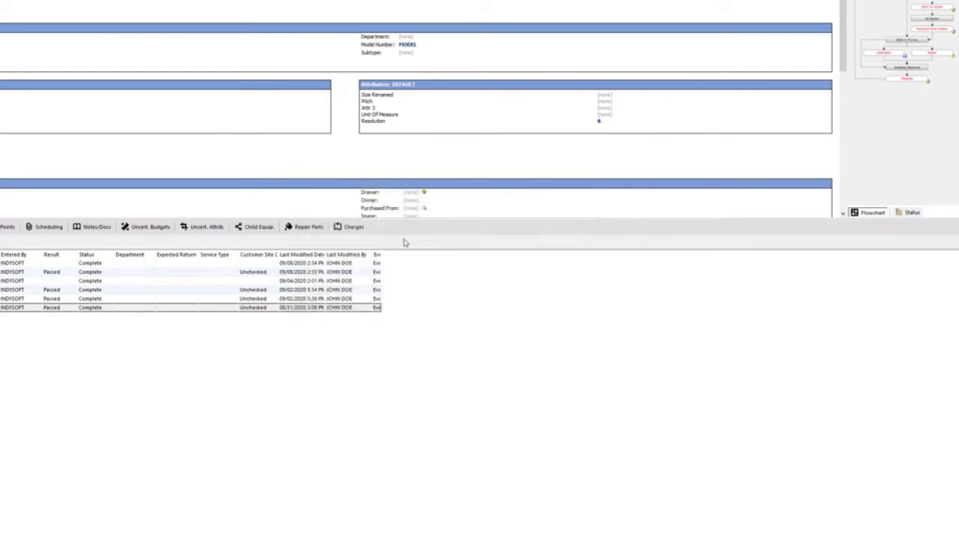
Step: Open the Equipment Traceability report from the miscellaneous classic reports and return to its report filters
click(306, 20)
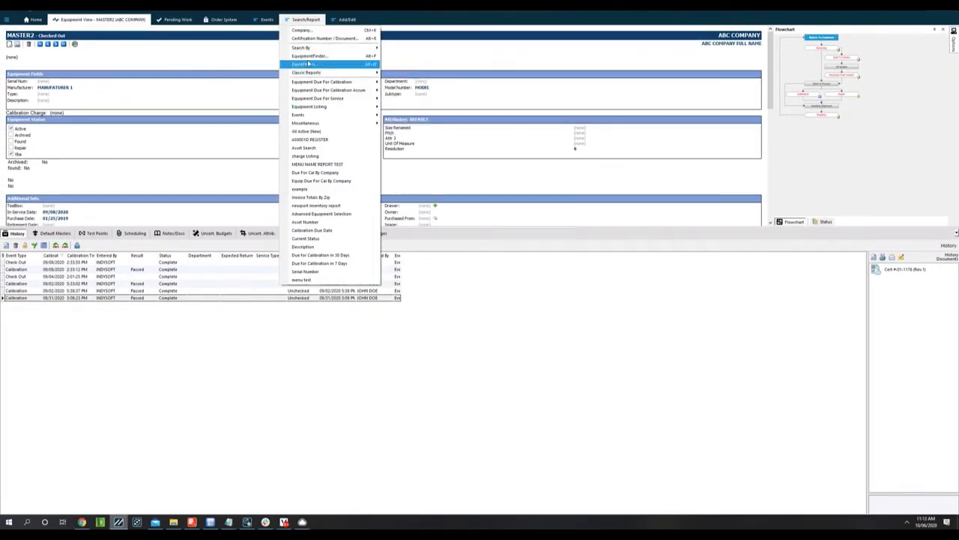
mouse_move(312, 75)
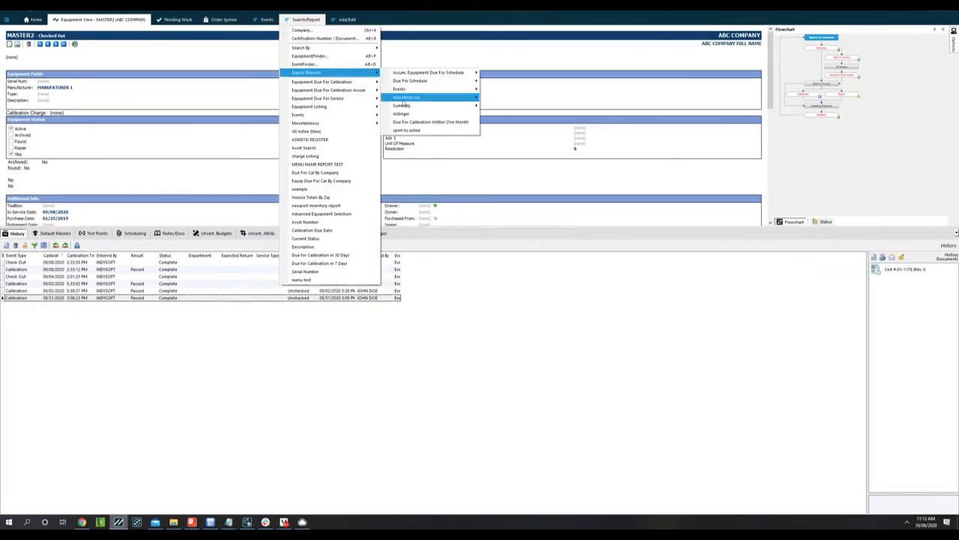
mouse_move(409, 99)
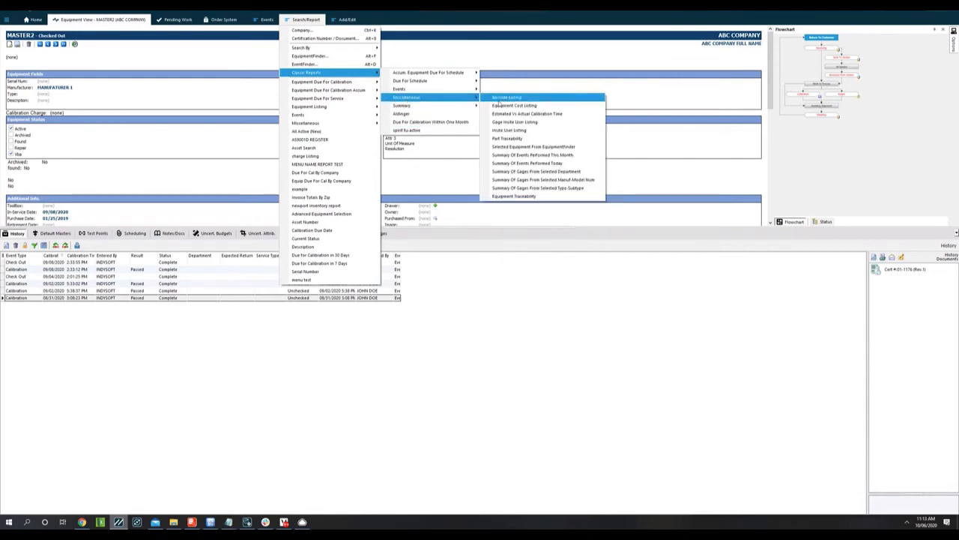
click(504, 197)
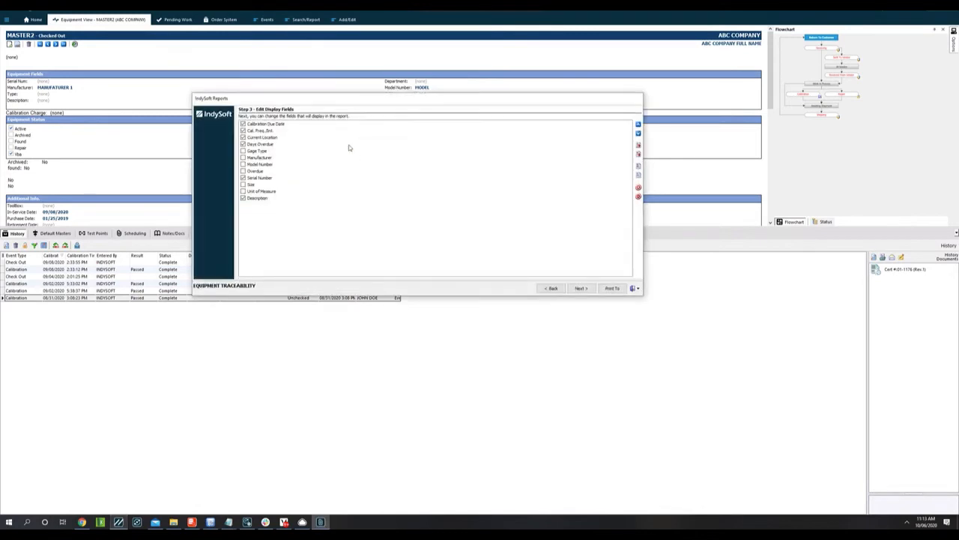
drag(368, 100, 392, 111)
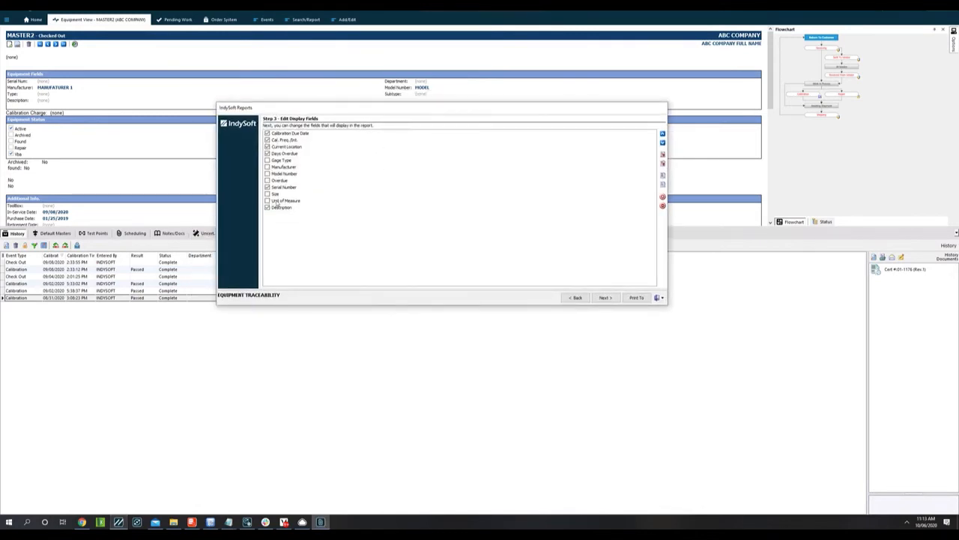
click(575, 297)
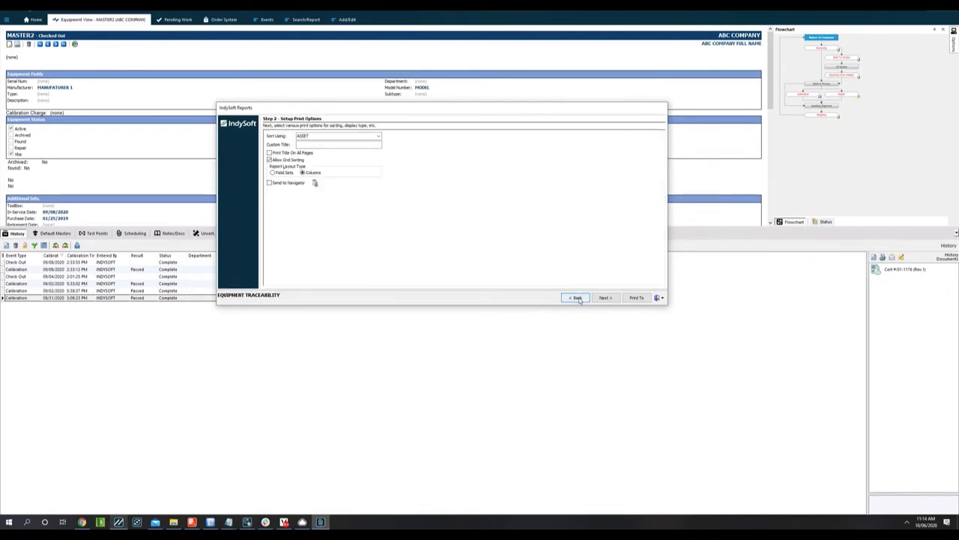
click(577, 298)
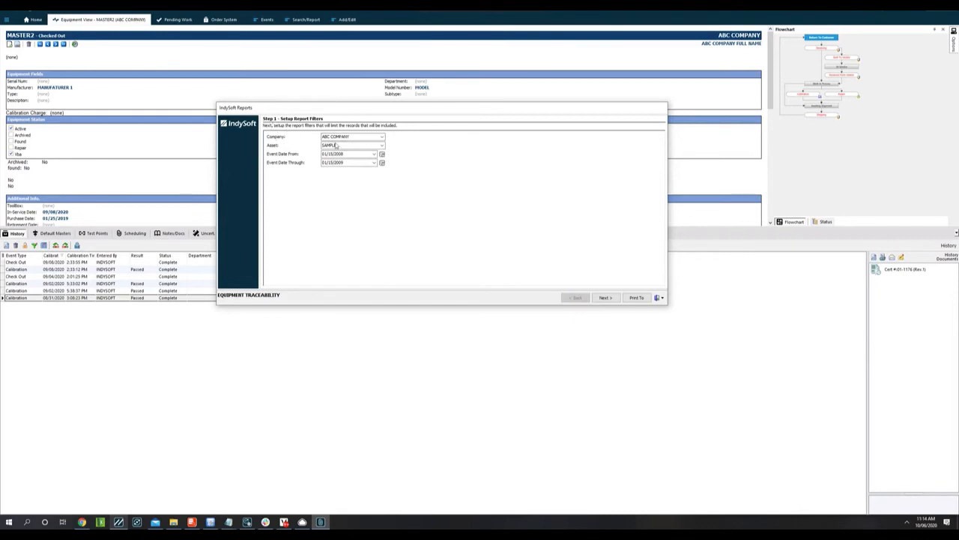
Step: Set the report's asset filter to MASTER2
click(382, 145)
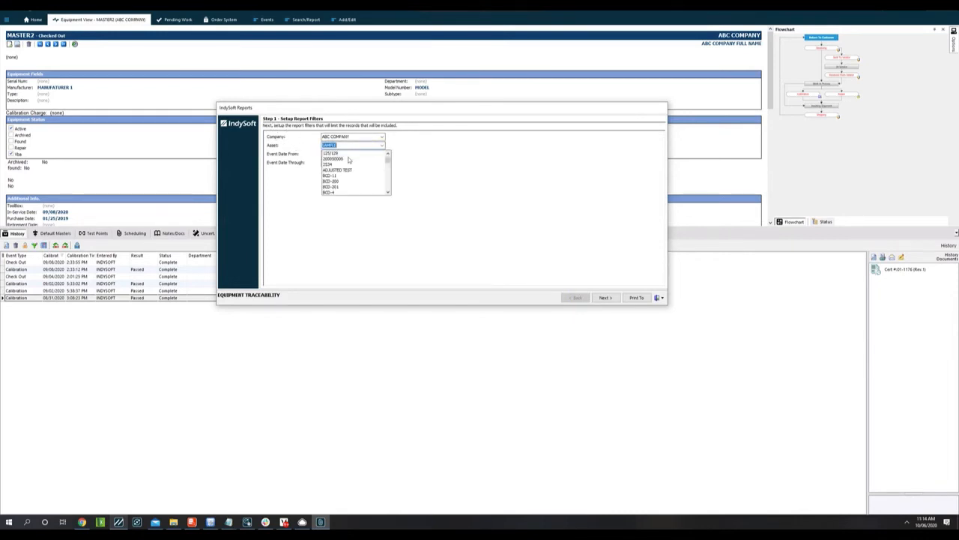
text(MASTER)
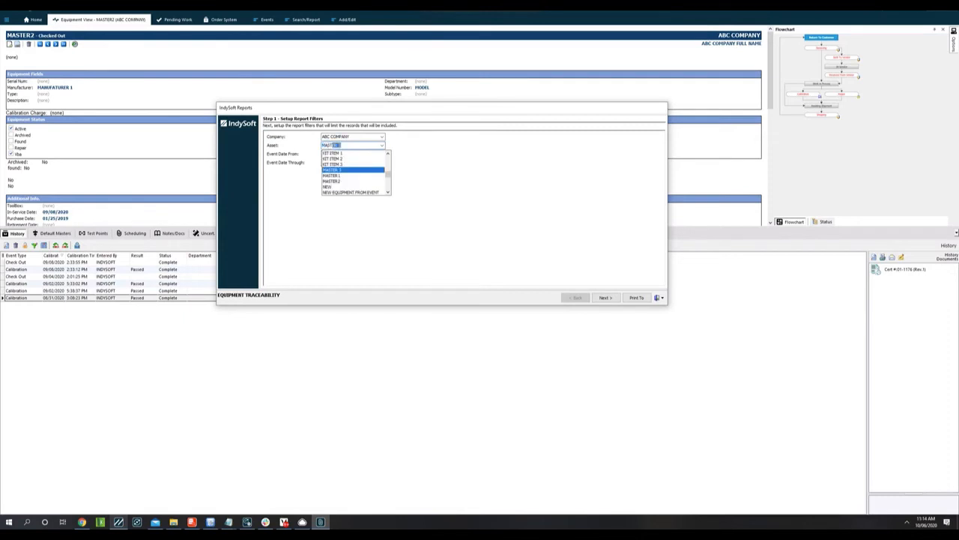
click(335, 181)
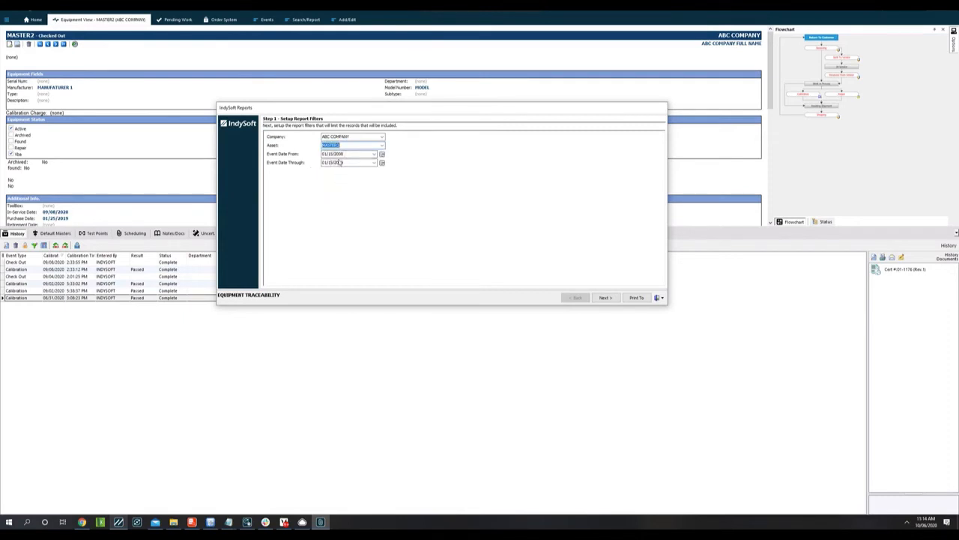
Step: Set the report's Event Date From filter to 08/31/2020
click(374, 155)
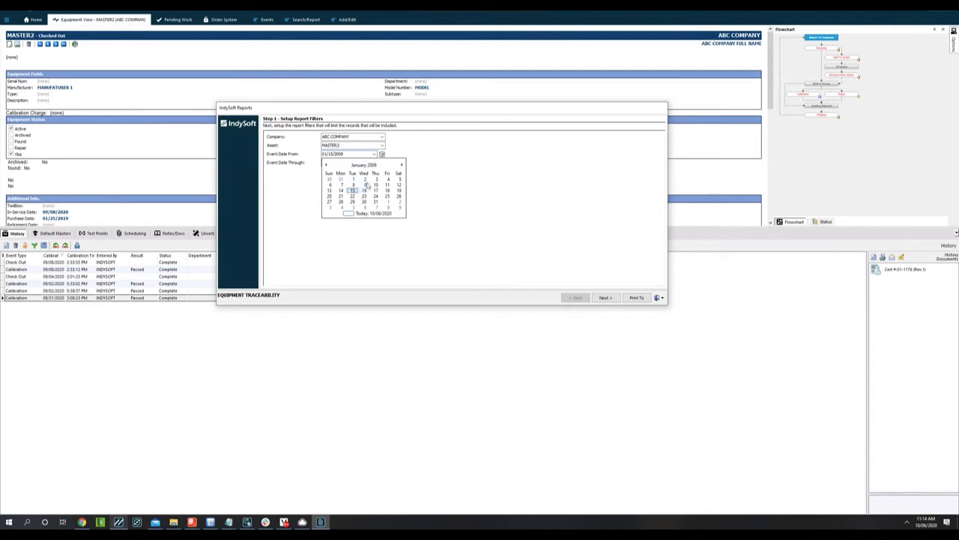
click(402, 165)
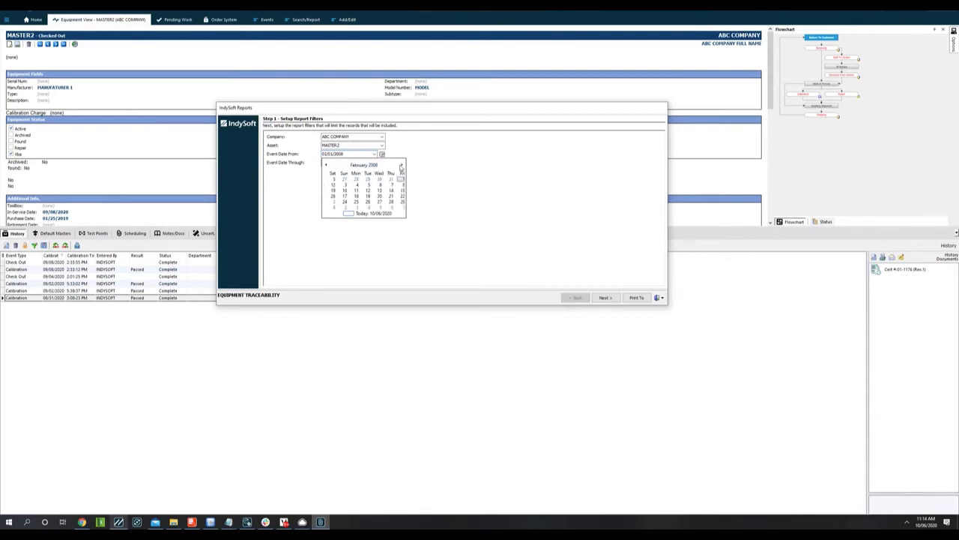
click(373, 155)
click(374, 154)
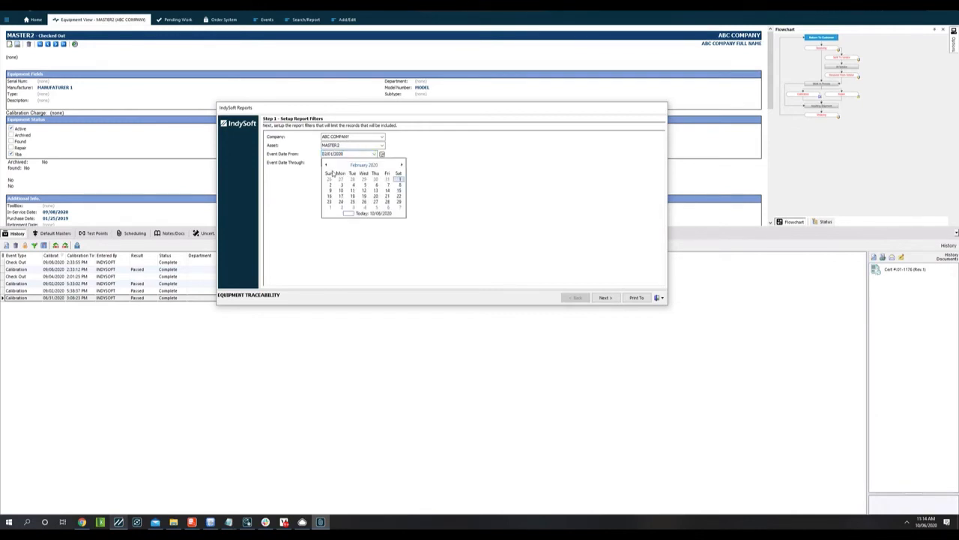
click(361, 164)
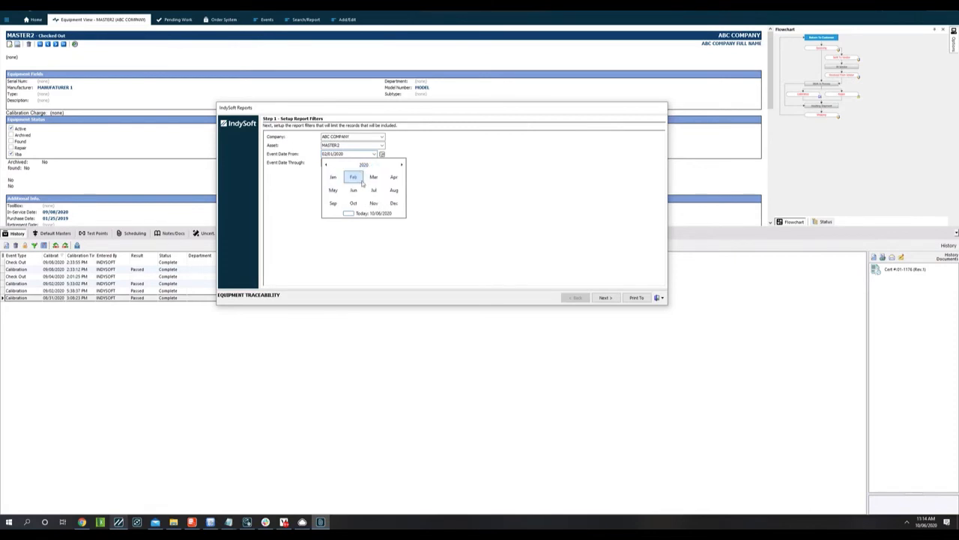
click(393, 191)
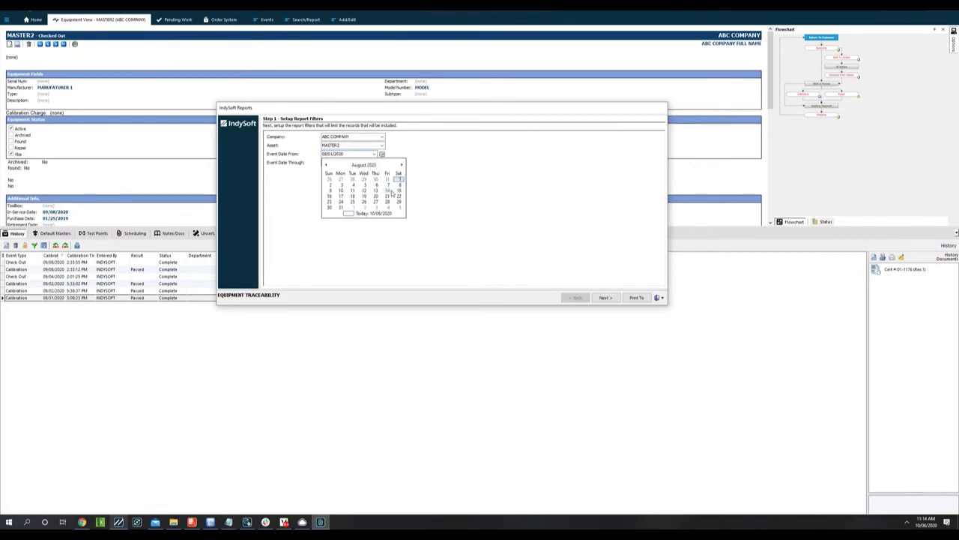
click(341, 206)
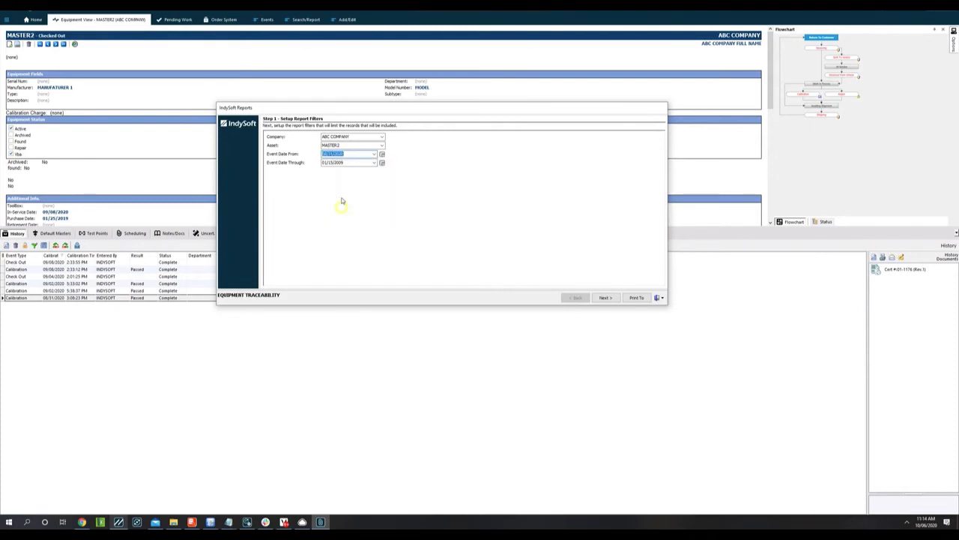
Step: Set the report's Event Date Through filter to today's date, 10/06/2020
click(374, 162)
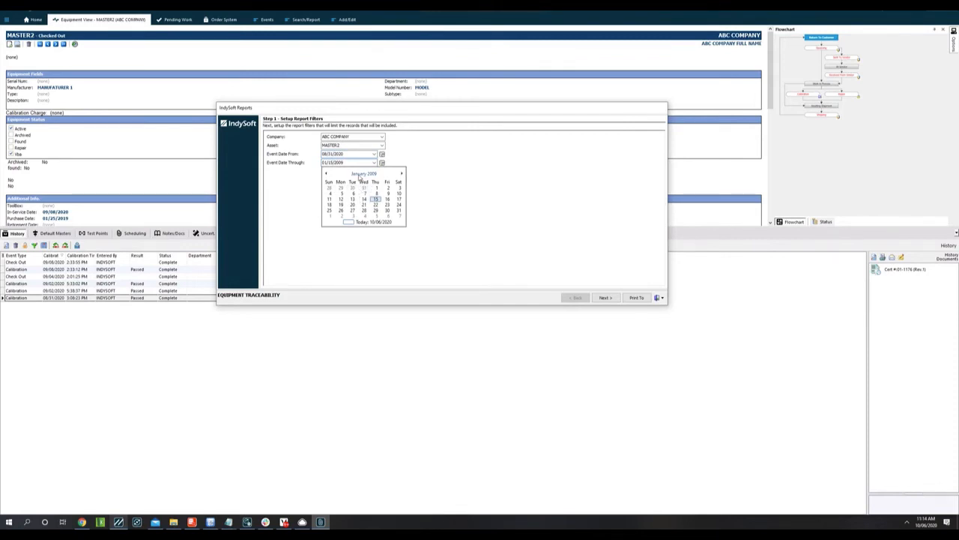
click(364, 173)
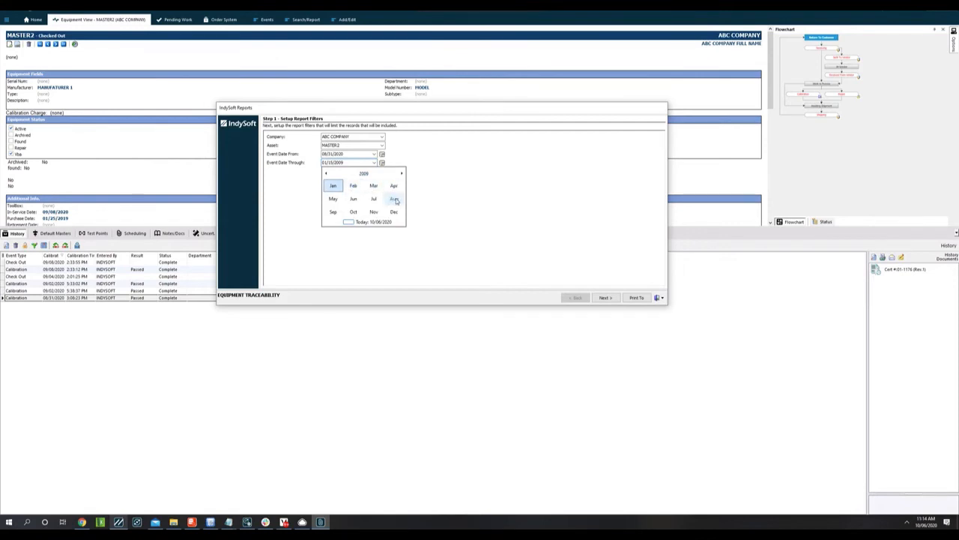
click(395, 200)
click(369, 201)
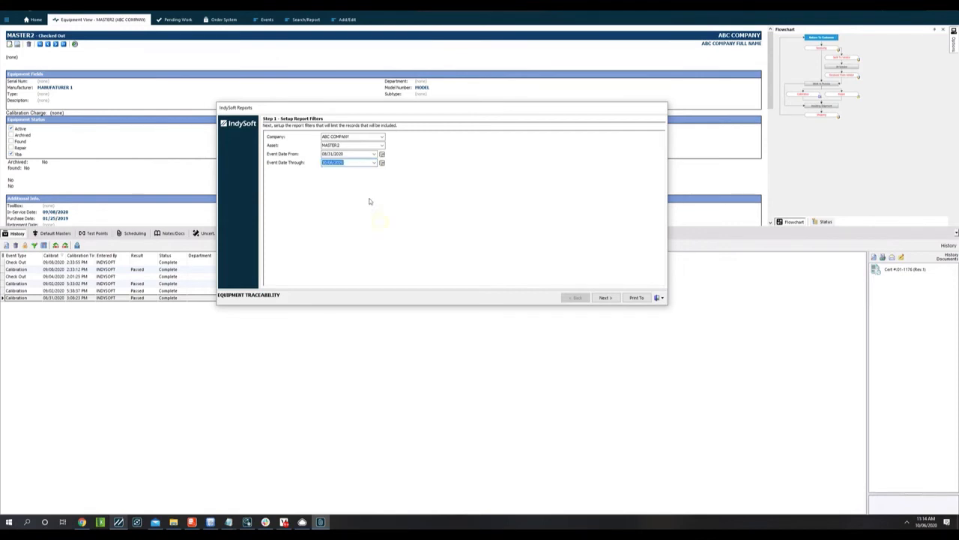
Step: Set the report's Event Date Through filter to 08/31/2020
click(374, 163)
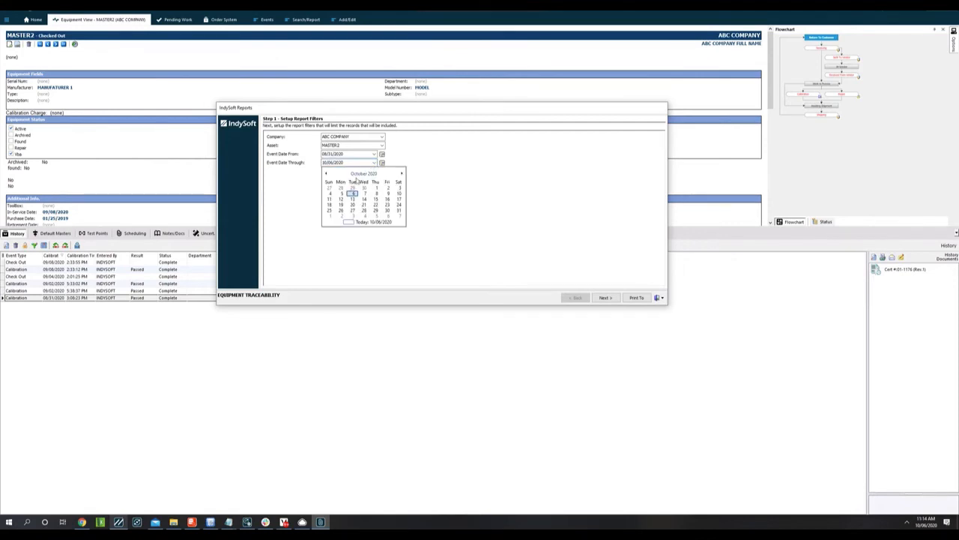
click(364, 173)
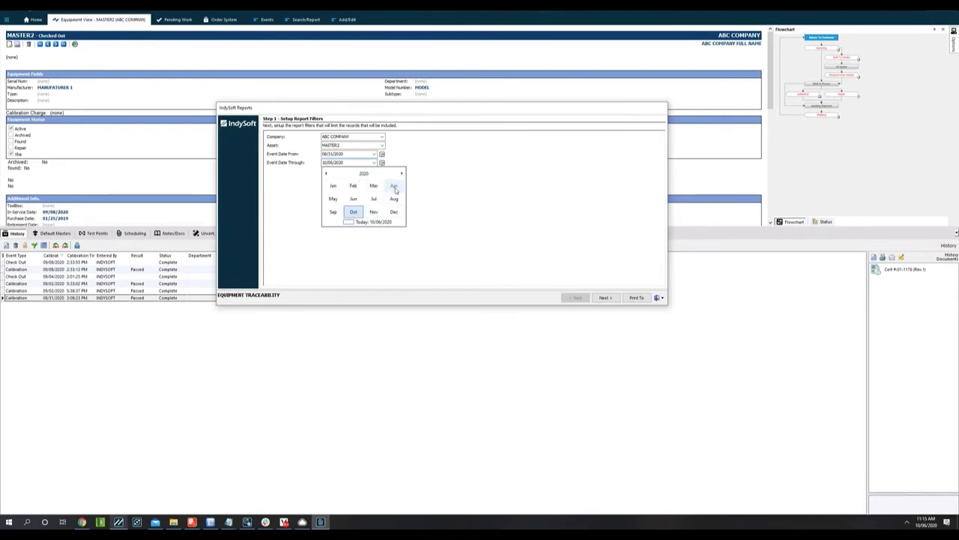
click(395, 198)
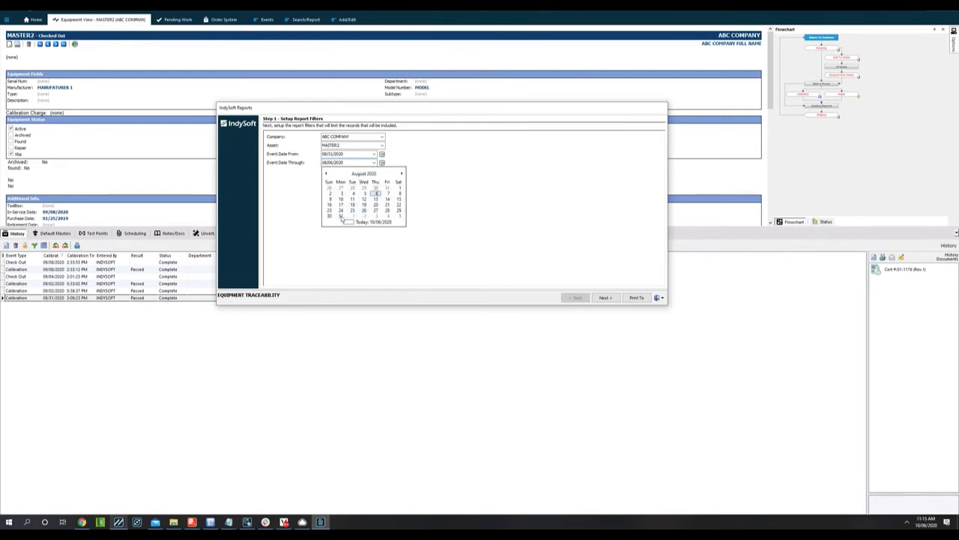
click(341, 216)
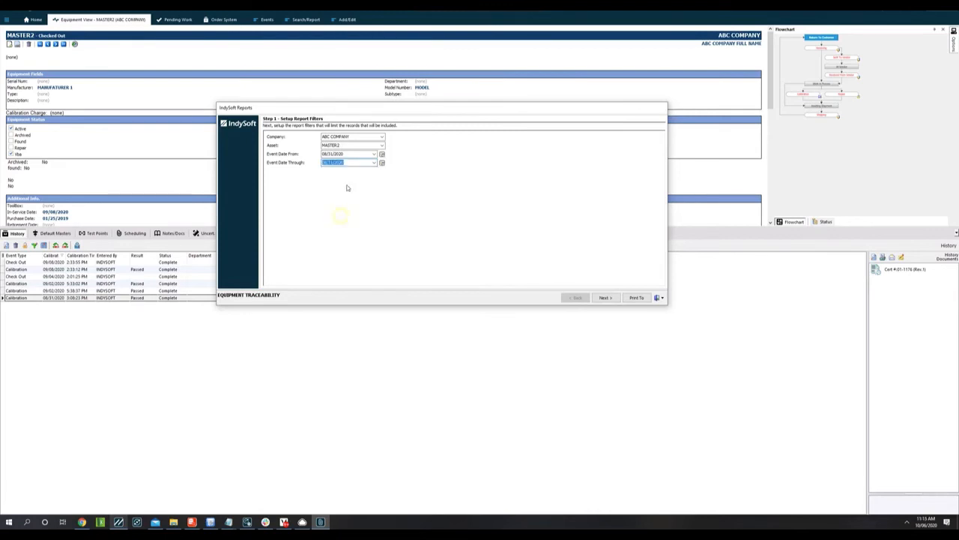
Step: Accept the existing print options, display fields and page setup, and proceed to the report's output destination choices
click(616, 297)
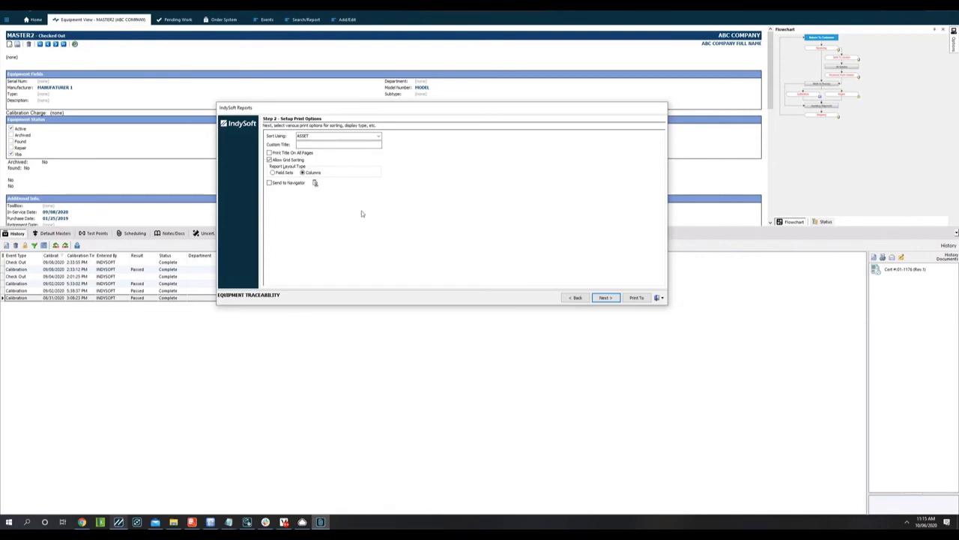
click(615, 297)
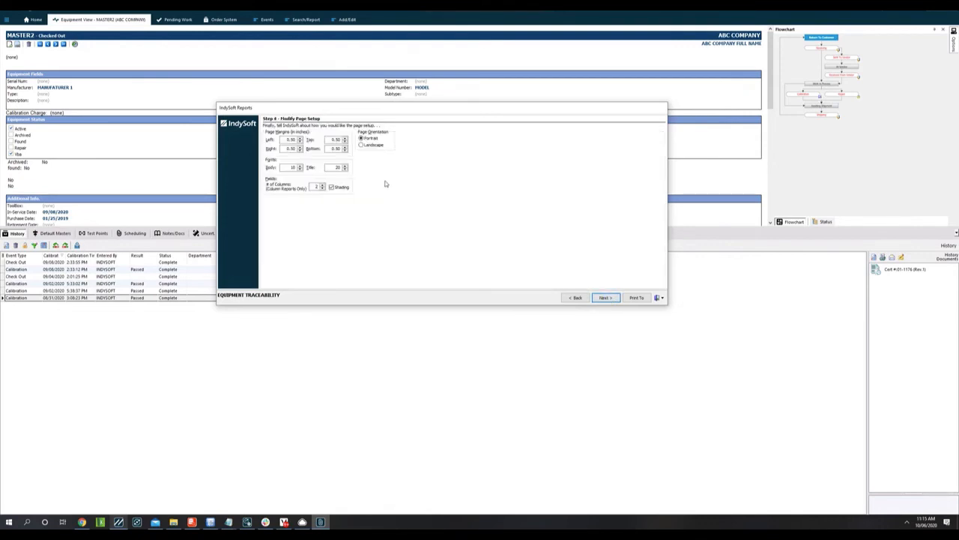
click(616, 298)
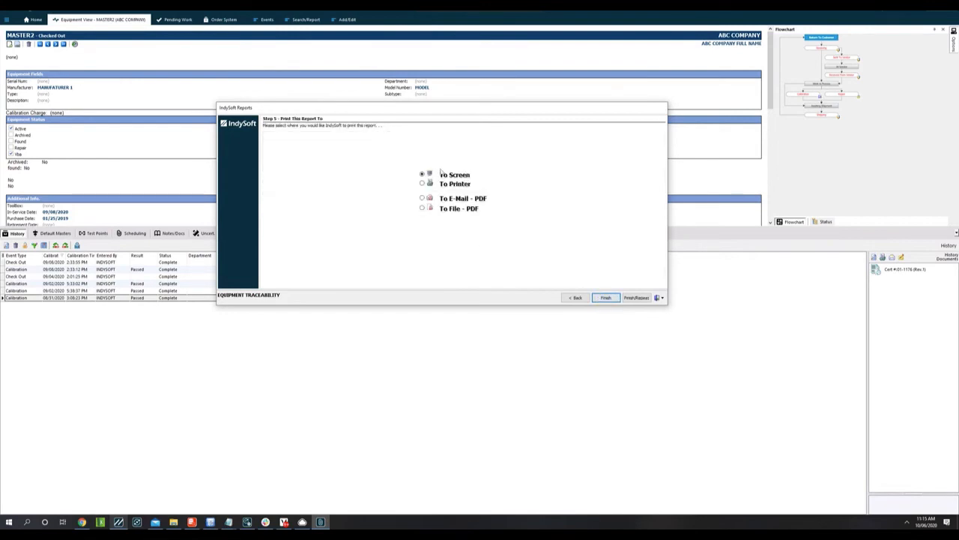
Step: Output the Equipment Traceability report to the screen, review its calibration records, and close the report viewer
click(607, 298)
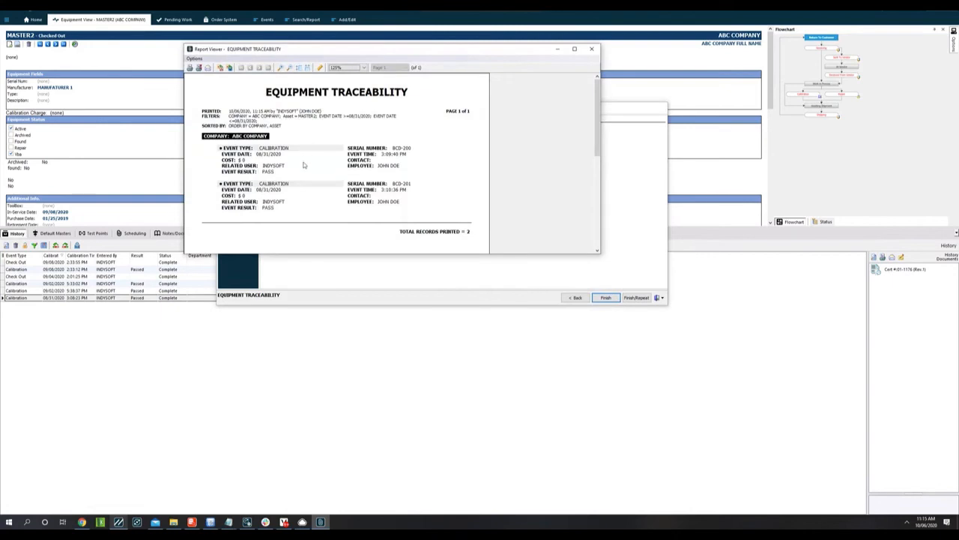
scroll(307, 168, up, 2)
scroll(308, 168, down, 1)
scroll(308, 168, down, 1)
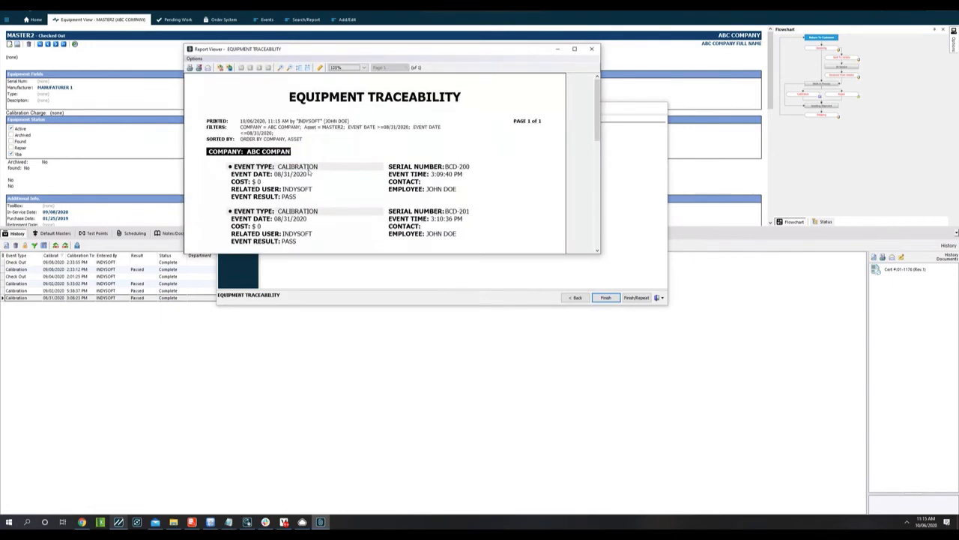
scroll(308, 169, down, 1)
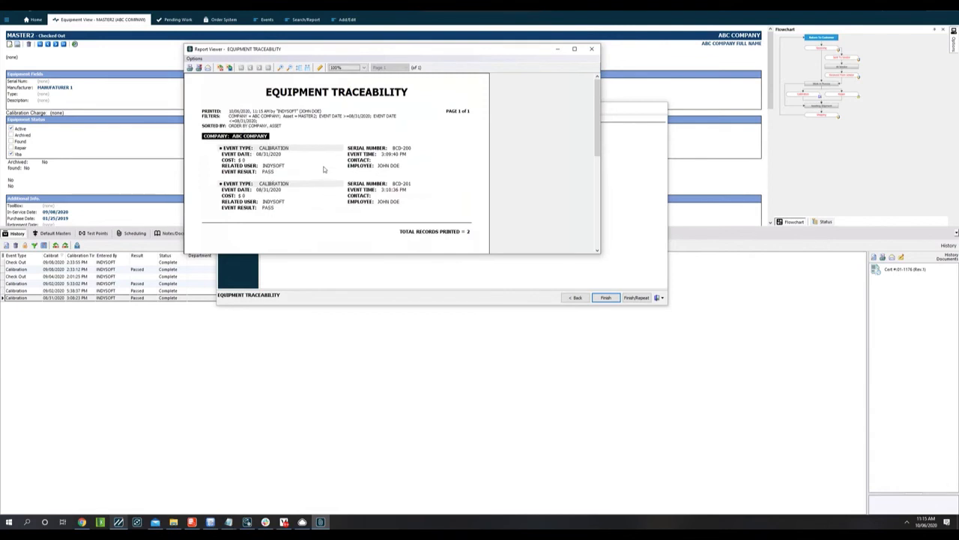
scroll(324, 170, down, 1)
scroll(322, 171, up, 1)
click(591, 49)
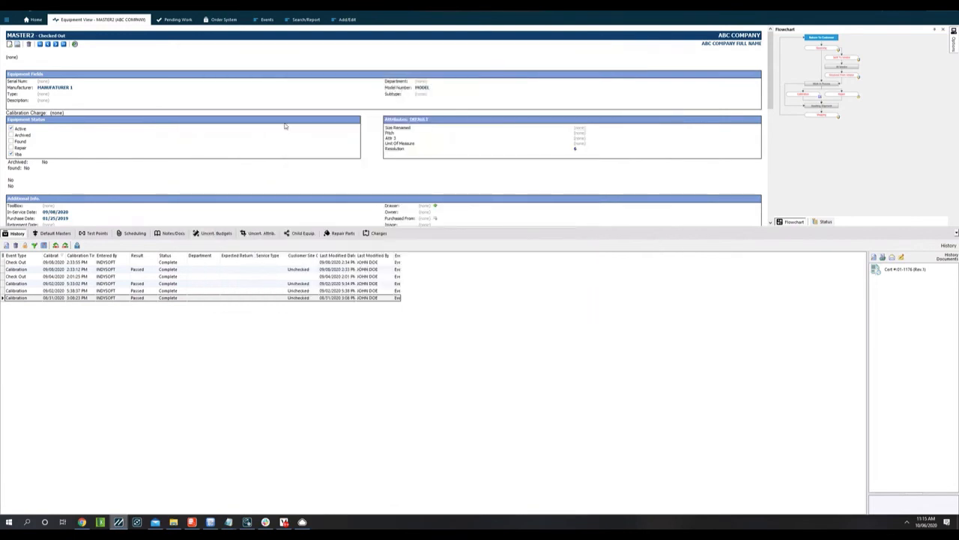
Step: Start the classic Equipment Traceability report again and go back to its report filter setup
click(314, 21)
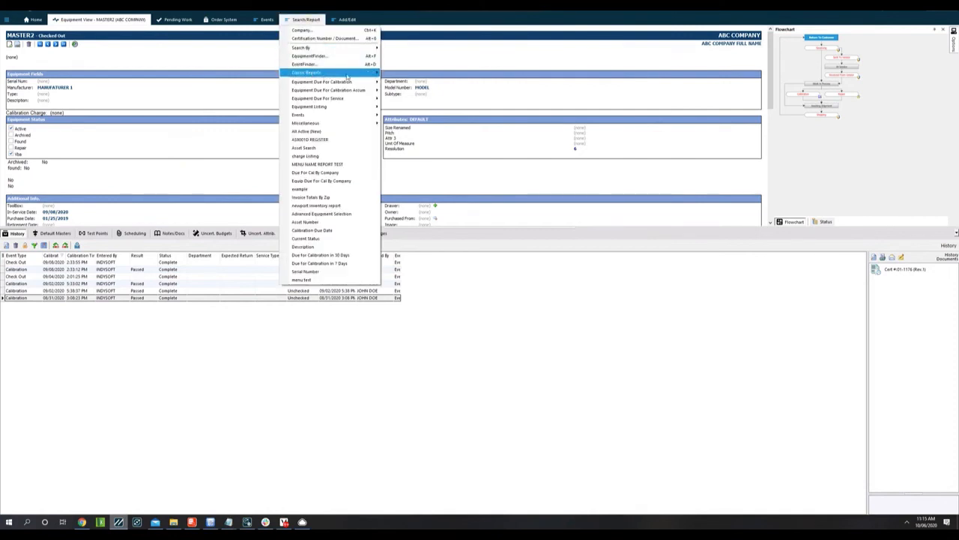
mouse_move(314, 74)
mouse_move(411, 98)
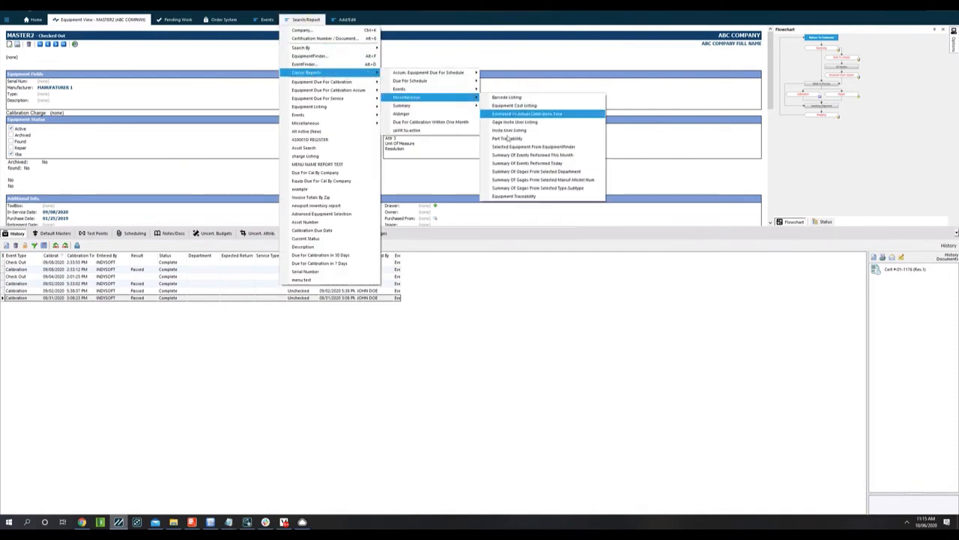
click(514, 196)
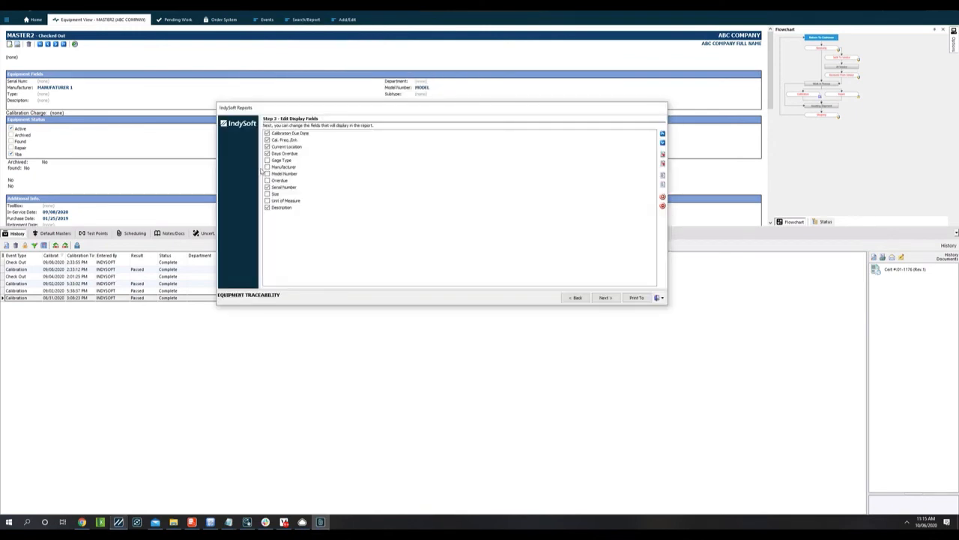
click(575, 298)
click(576, 298)
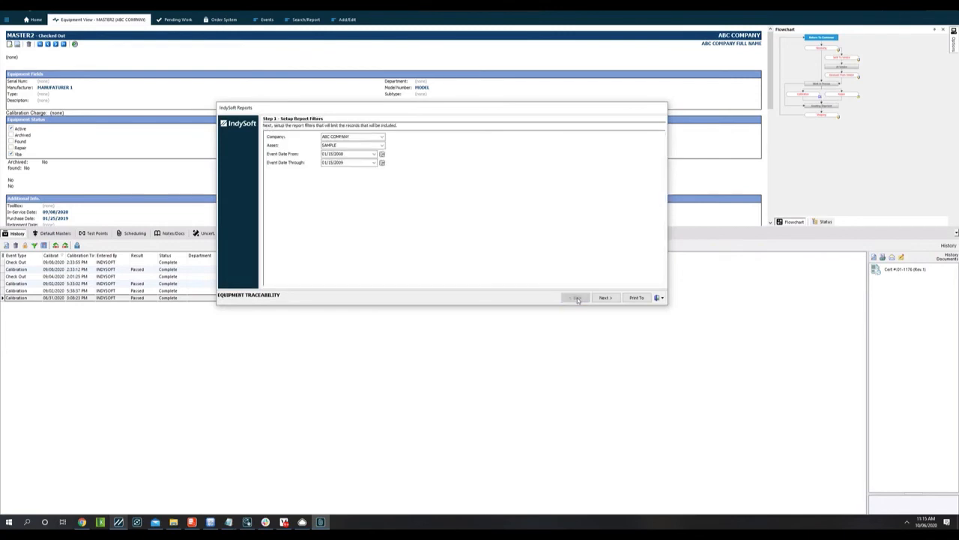
Step: Set the report's Asset filter to MASTER2
click(382, 145)
text(MASTER2)
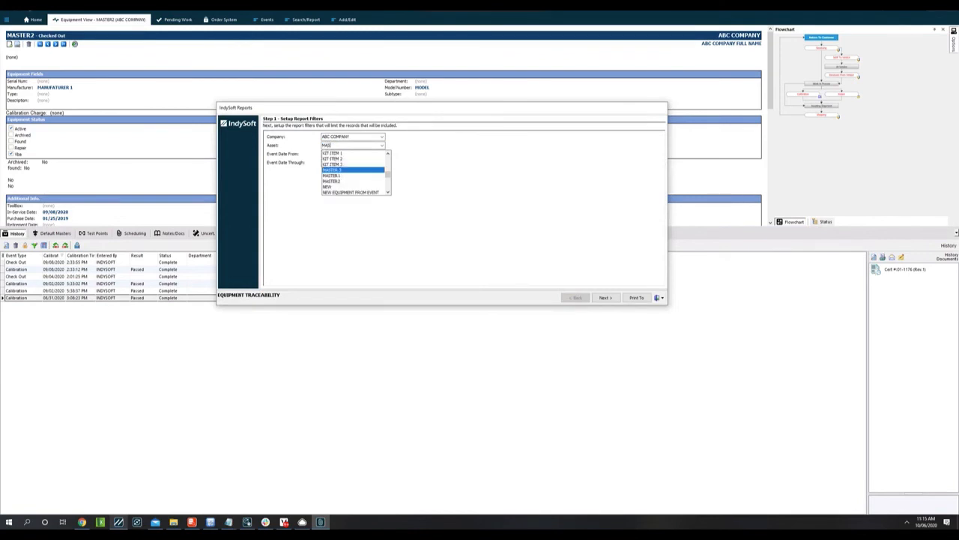
click(332, 181)
Step: Set the report's event date range from 08/31/2020 through today's date, 10/06/2020
click(374, 154)
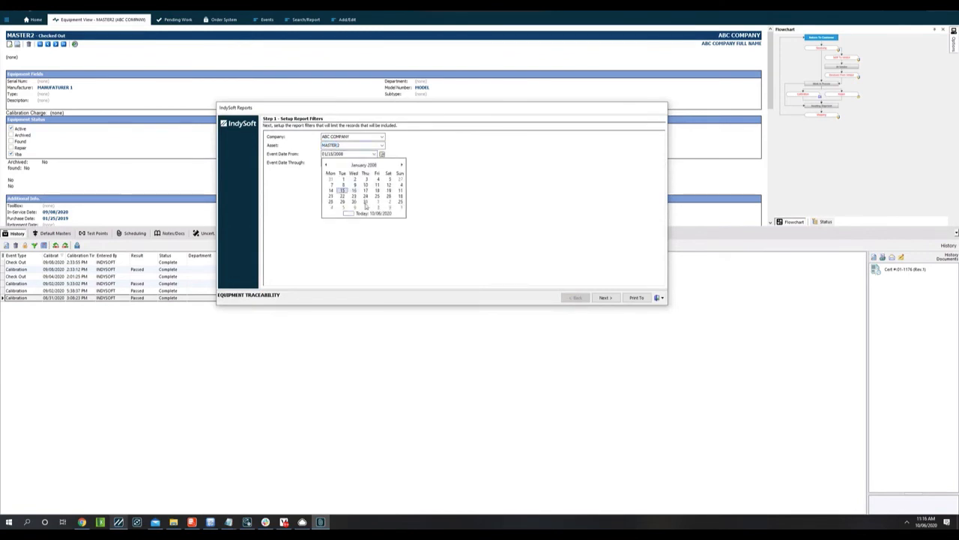
click(378, 213)
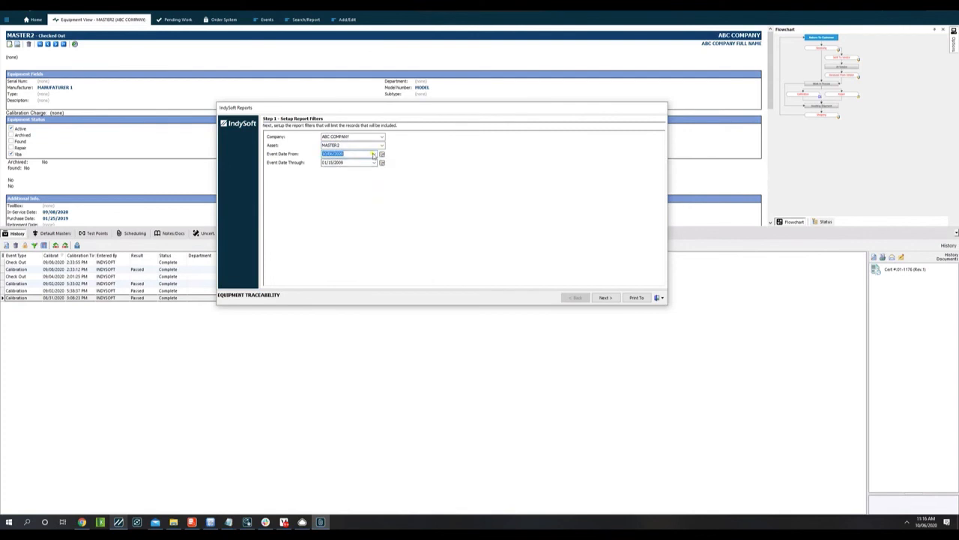
click(373, 154)
click(364, 164)
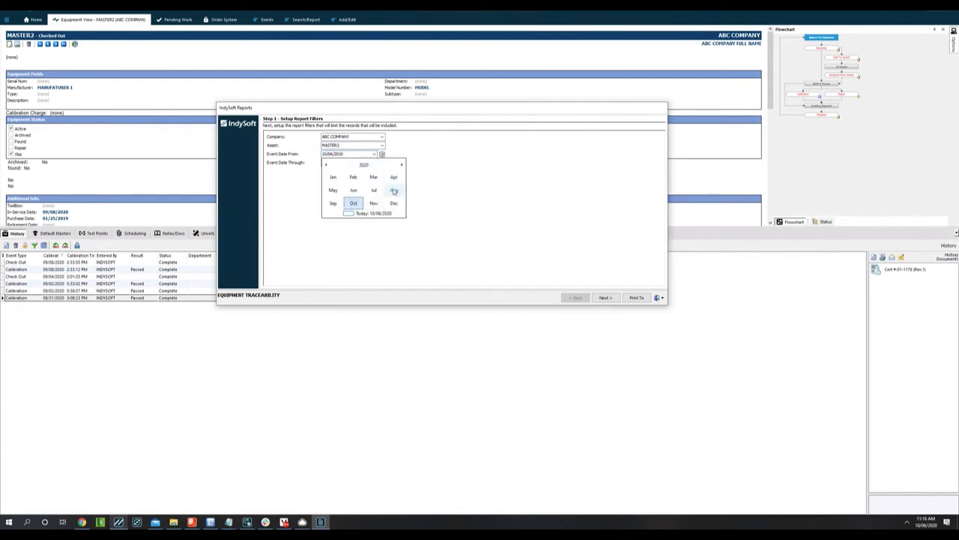
click(393, 190)
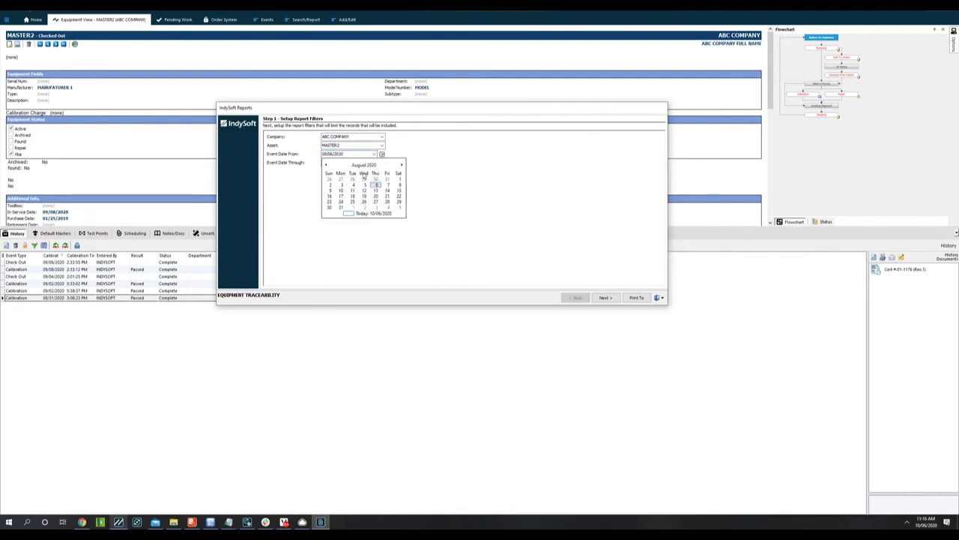
click(341, 207)
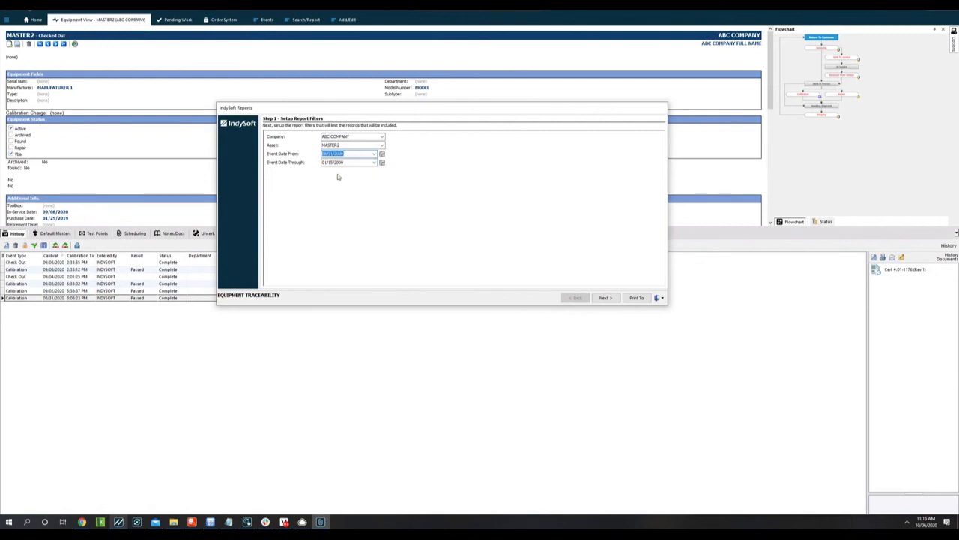
click(373, 162)
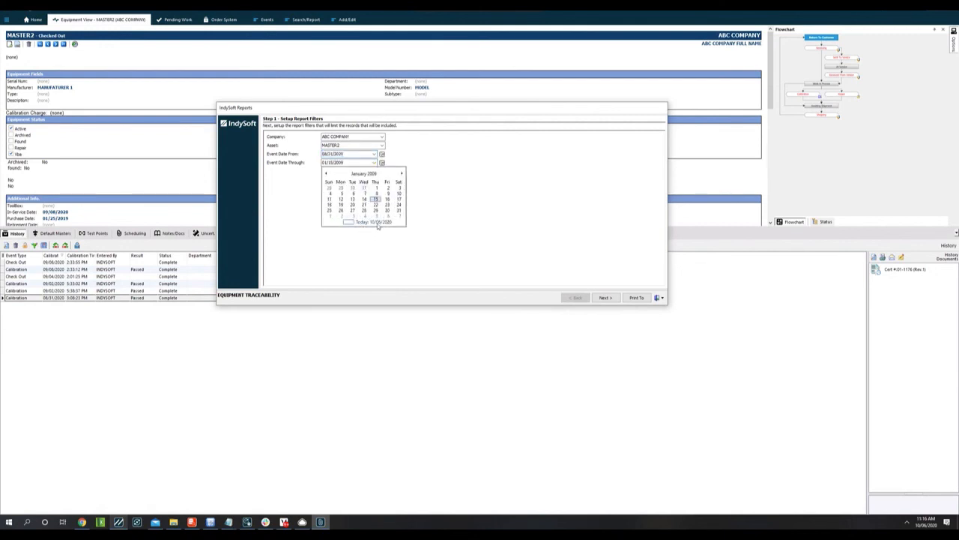
click(378, 224)
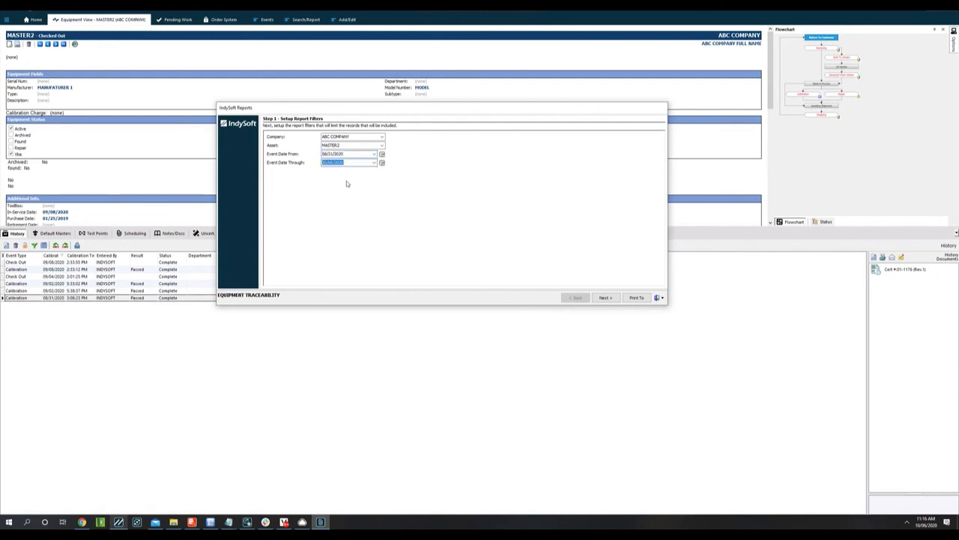
Step: Keep the existing print options, display fields and page setup, and output the report to the screen
click(606, 298)
click(606, 298)
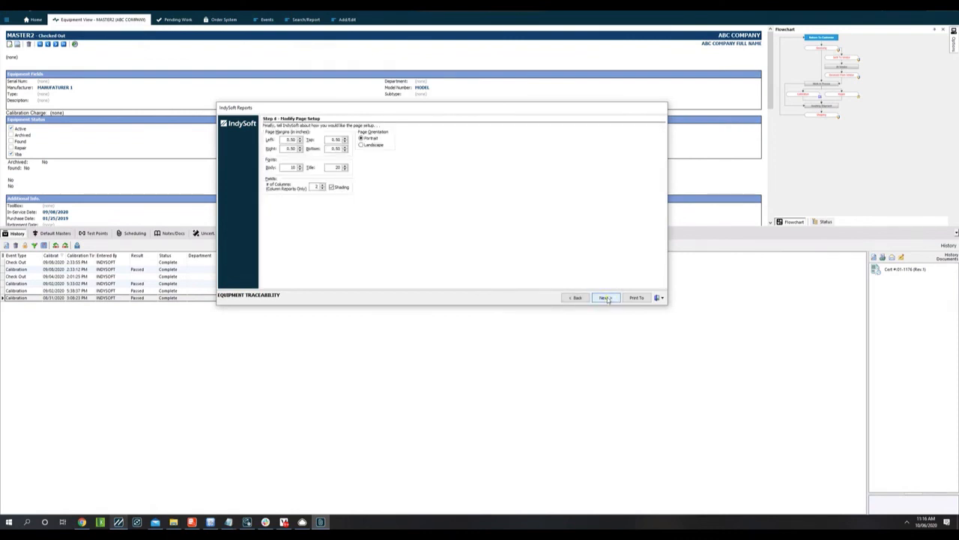
click(606, 297)
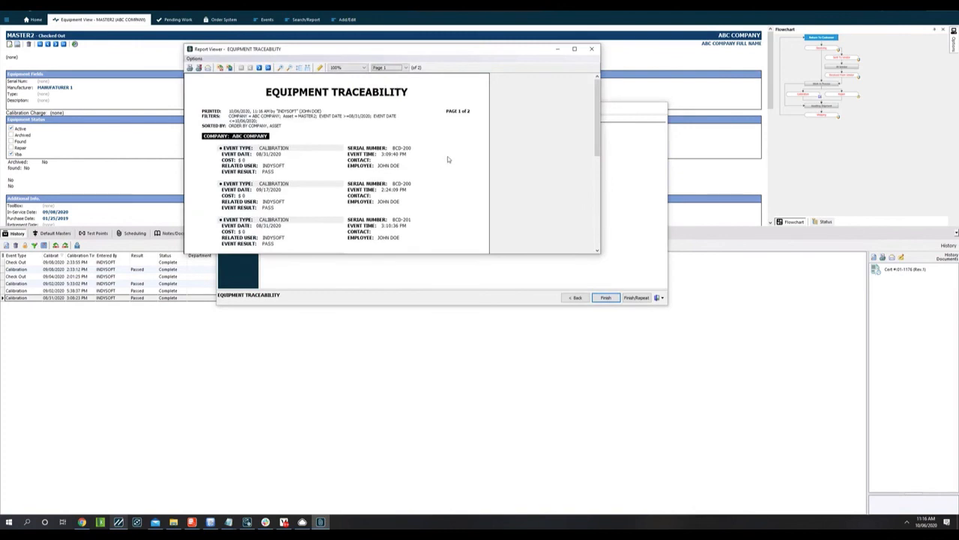
Step: Examine the calibration events listed on both pages of the Equipment Traceability report
scroll(447, 159, down, 3)
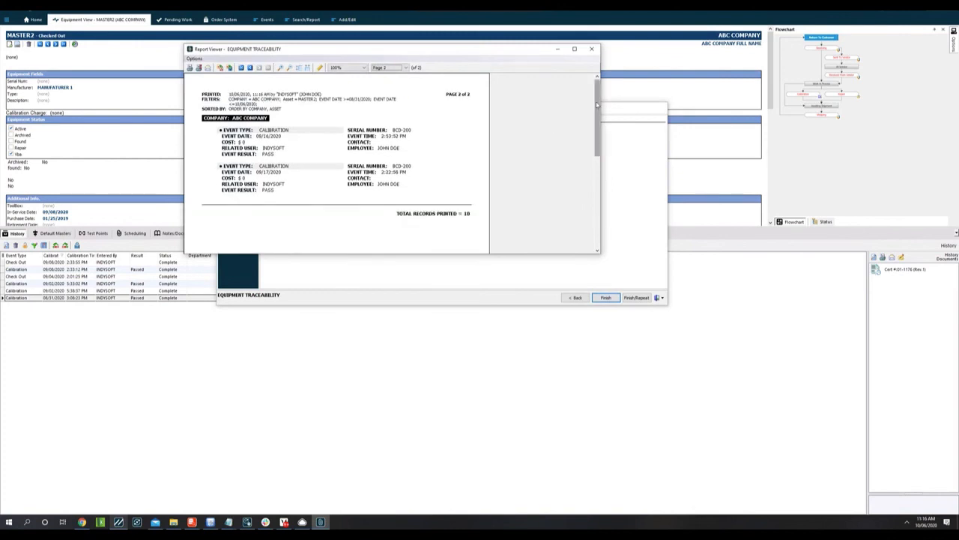
mouse_move(598, 105)
mouse_down()
mouse_move(596, 196)
mouse_move(592, 95)
mouse_up()
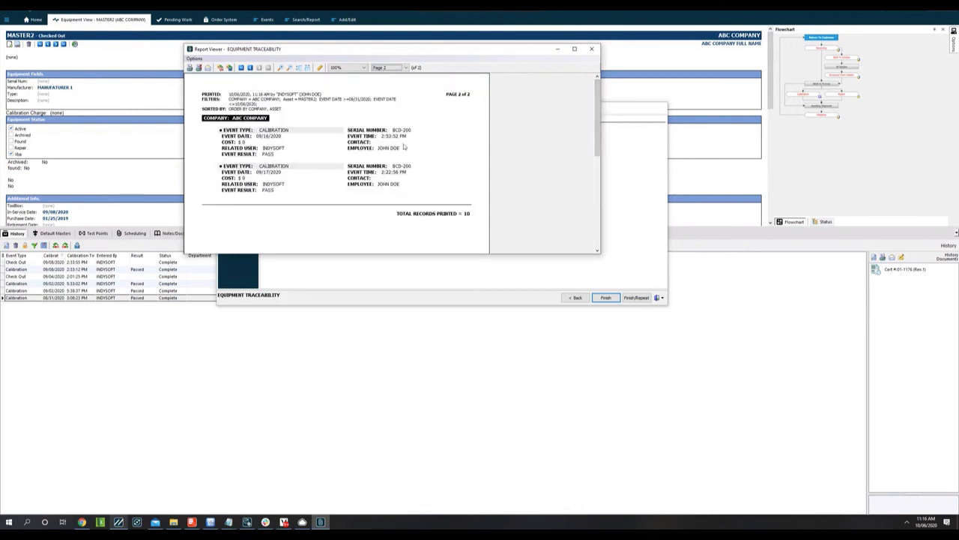
scroll(404, 144, up, 1)
scroll(432, 167, down, 2)
scroll(431, 167, up, 1)
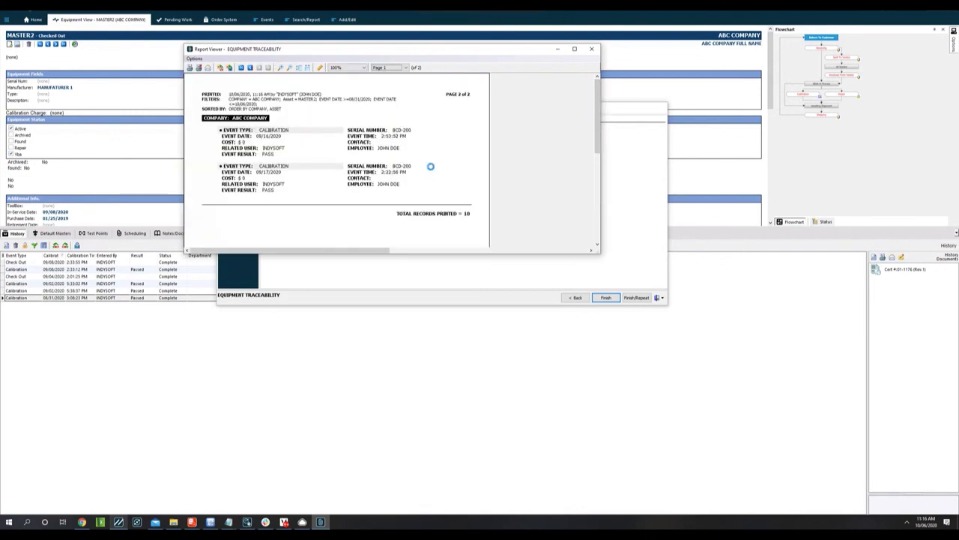
scroll(431, 166, down, 1)
scroll(431, 165, up, 1)
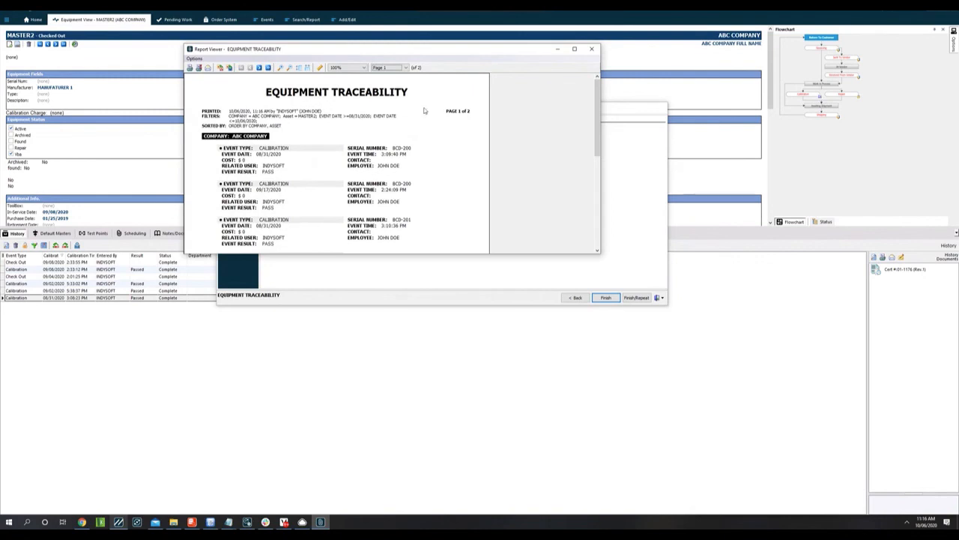